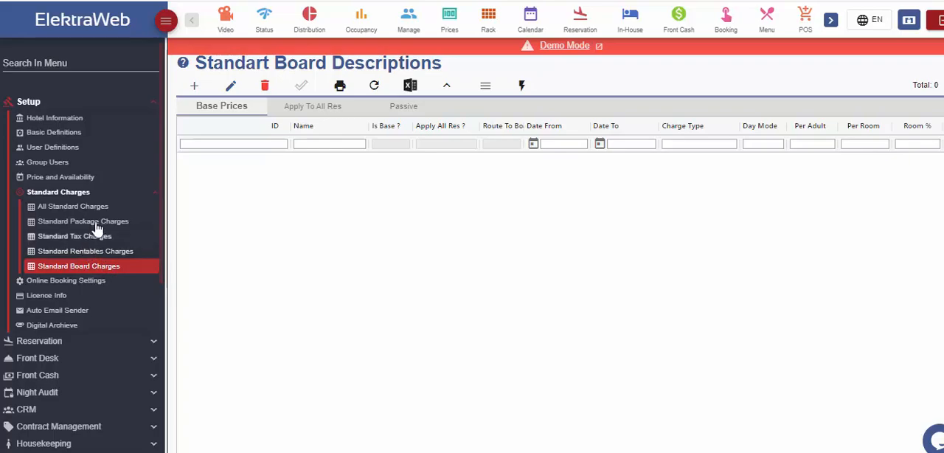
- Review the Golf Tournament Package record in the standard package charges and close it without changes
left_click(99, 224)
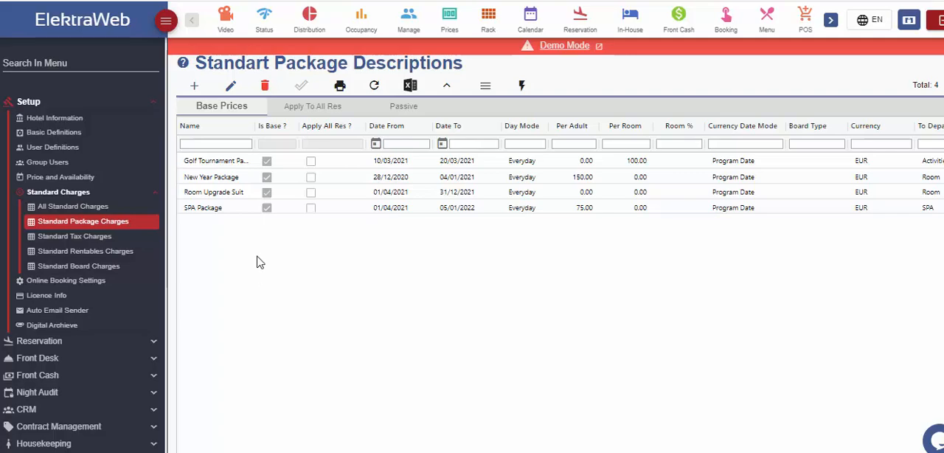
double_click(237, 162)
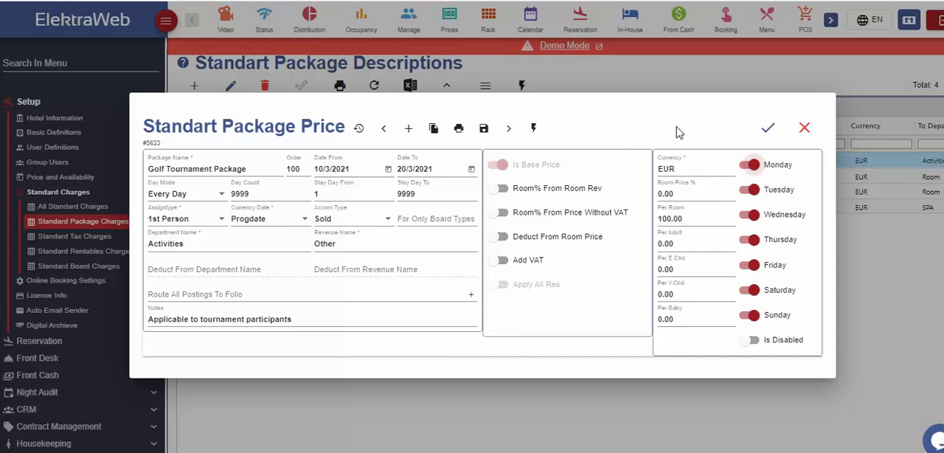
left_click(804, 128)
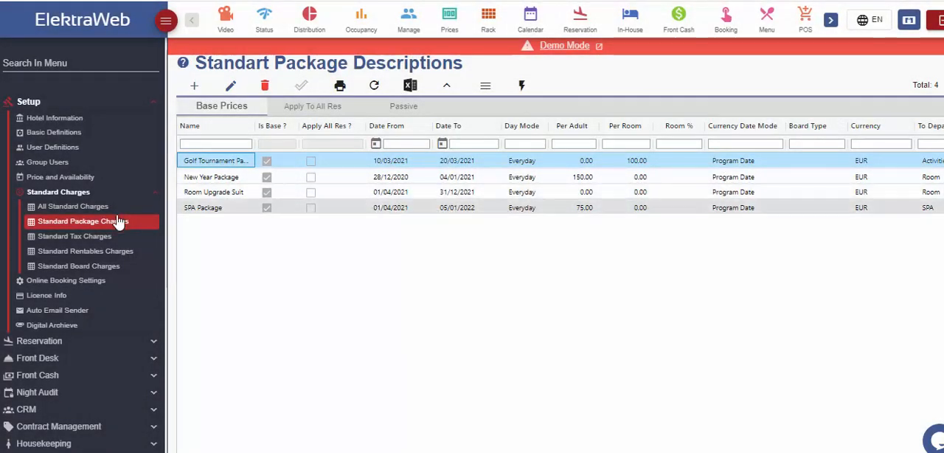
- Review the Extra Bed record in the standard rentables charges and close it without changes
left_click(88, 251)
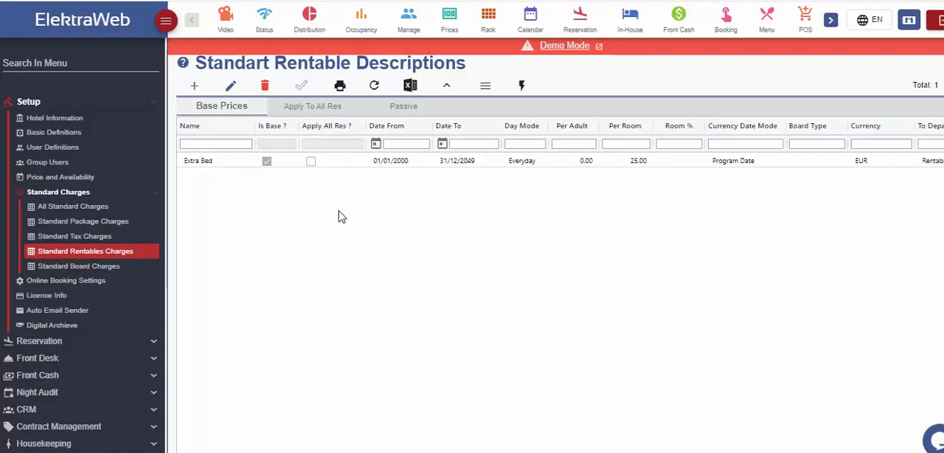
left_click(208, 165)
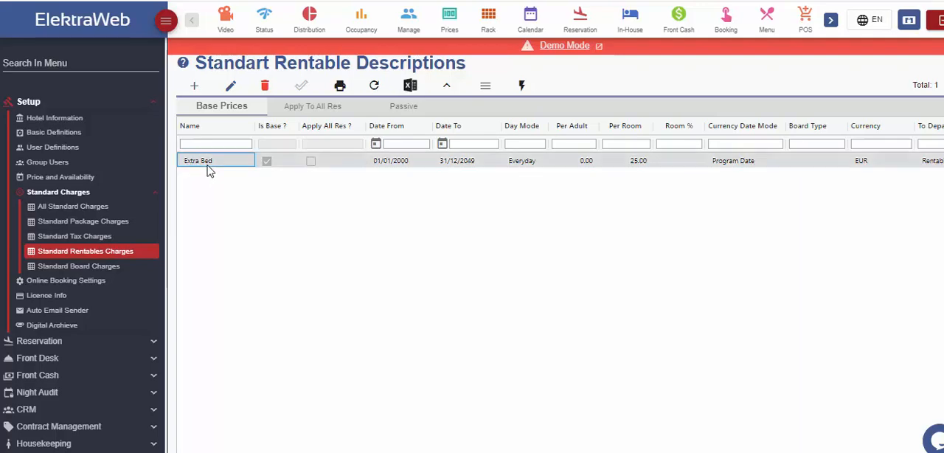
double_click(208, 166)
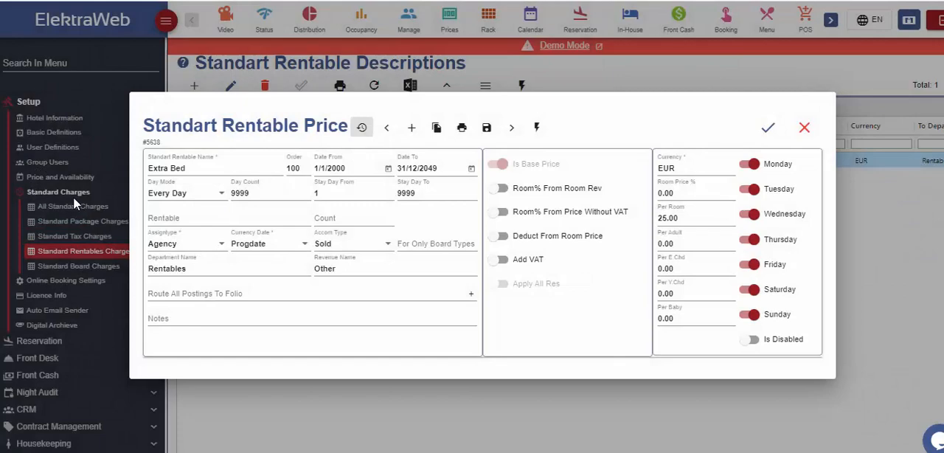
left_click(804, 128)
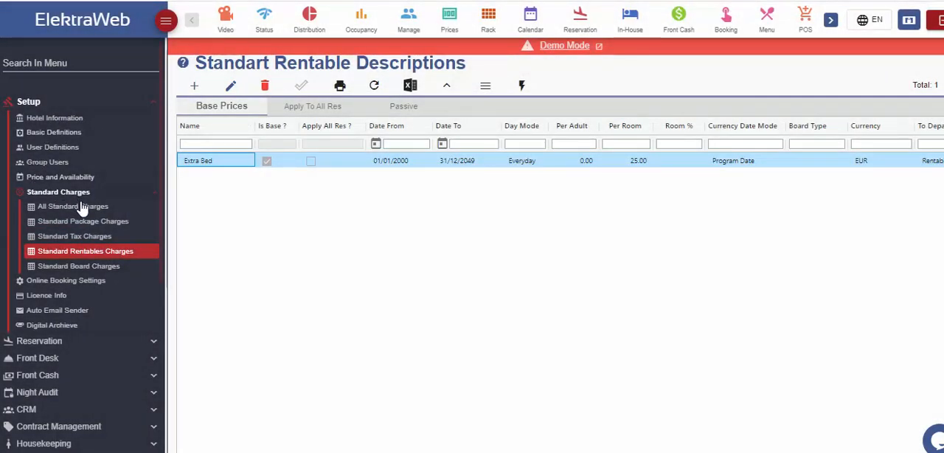
- View the standard board charges, and check the Board department's entry in the department definitions
left_click(76, 268)
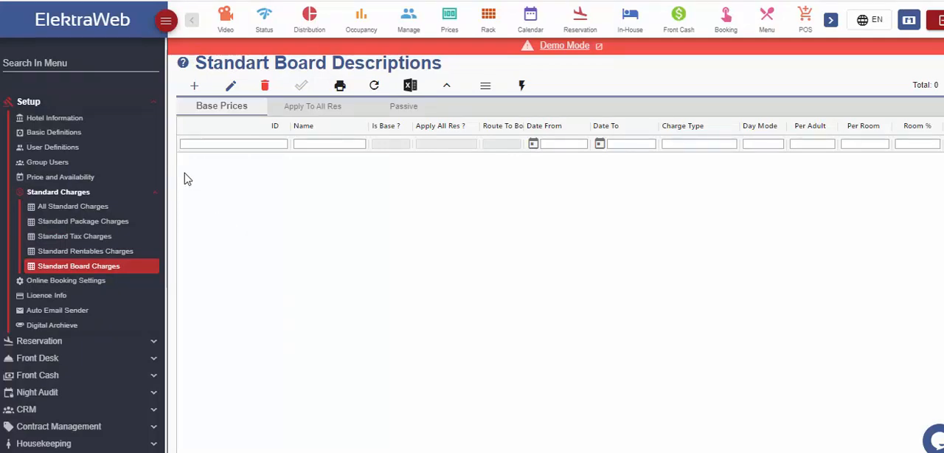
left_click(75, 136)
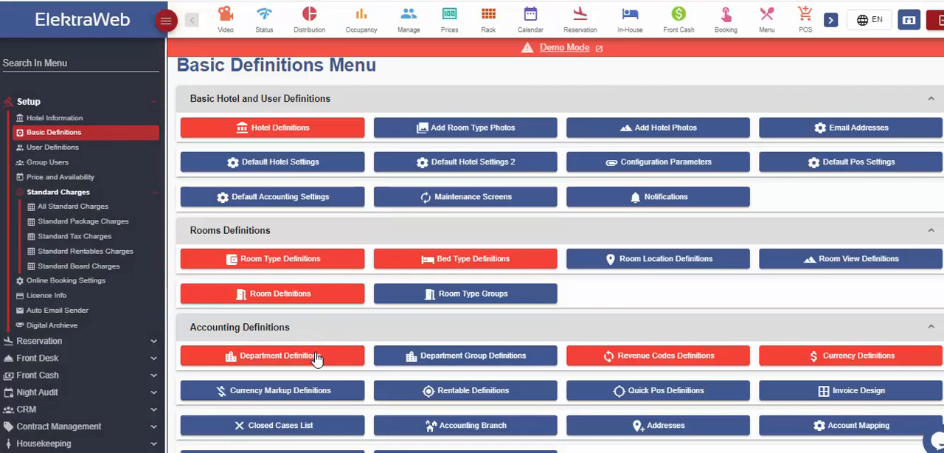
left_click(317, 359)
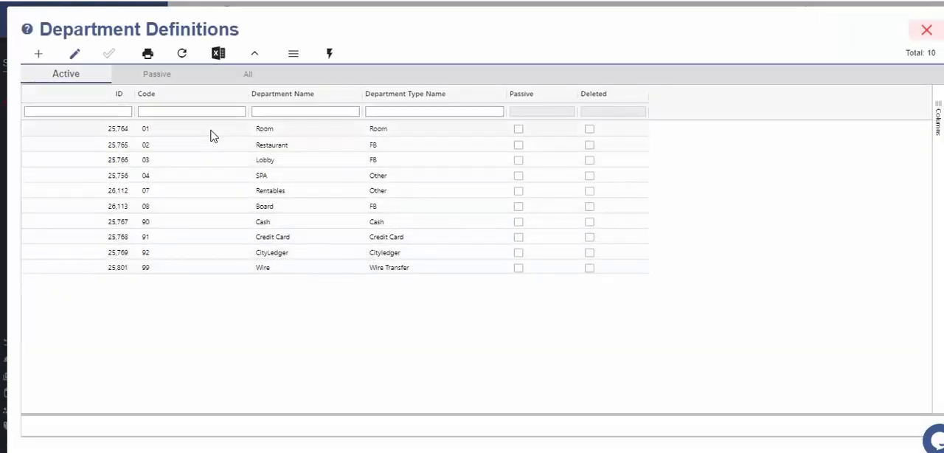
left_click(308, 210)
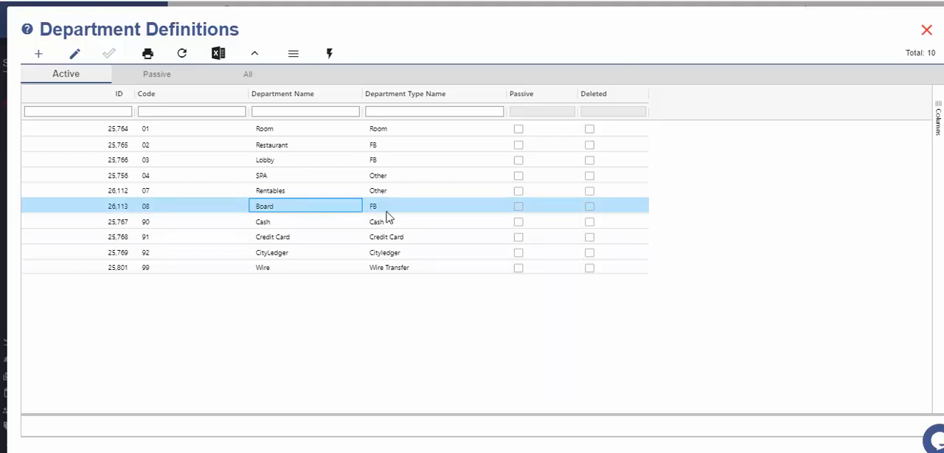
left_click(927, 32)
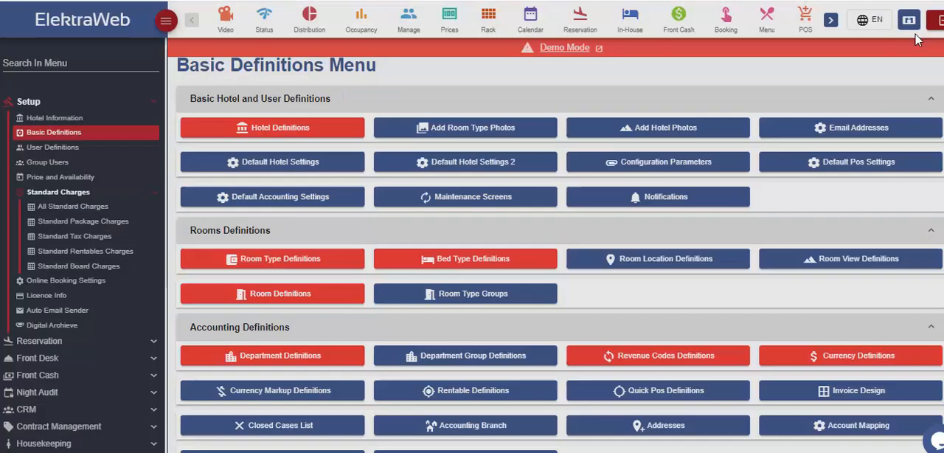
- Check the Dinner entry and its type in the revenue code definitions
left_click(595, 358)
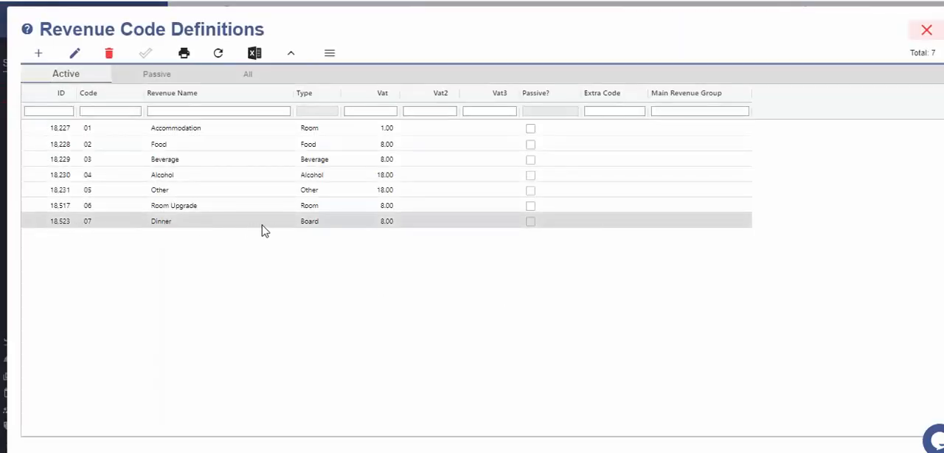
left_click(303, 230)
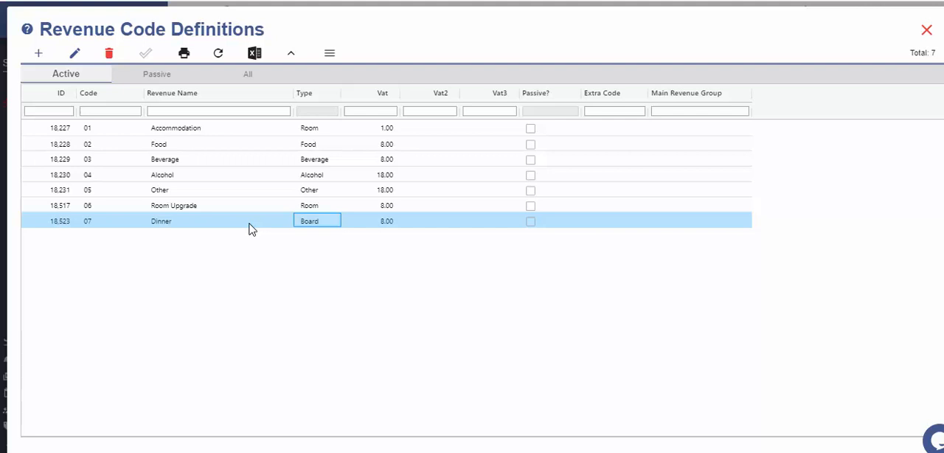
left_click(926, 29)
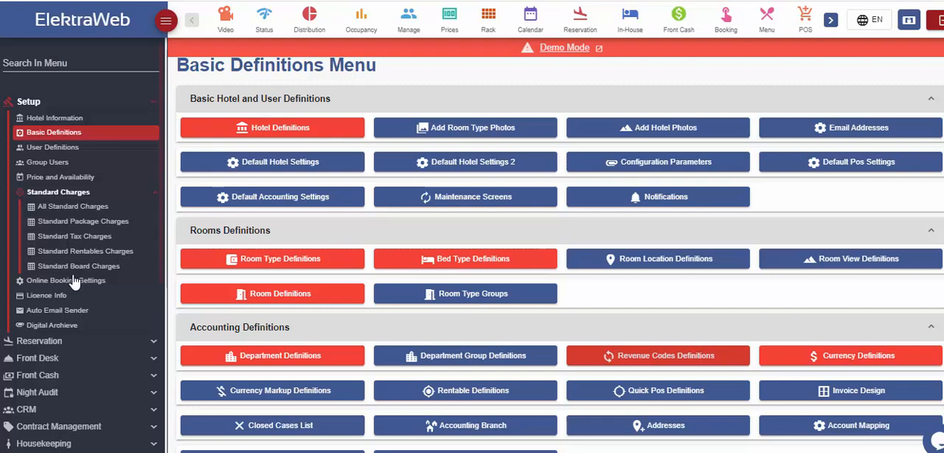
- Start a new standard board charge named Board Dinner, leaving its order and date range at their defaults
left_click(96, 267)
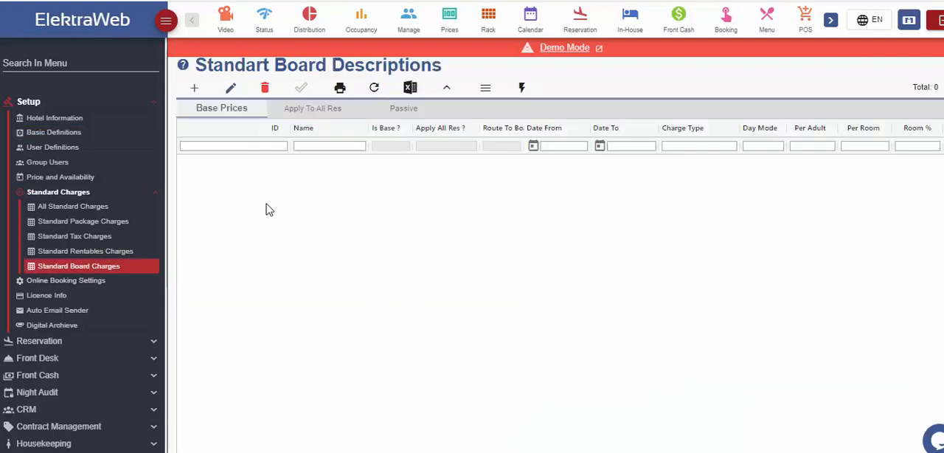
left_click(194, 88)
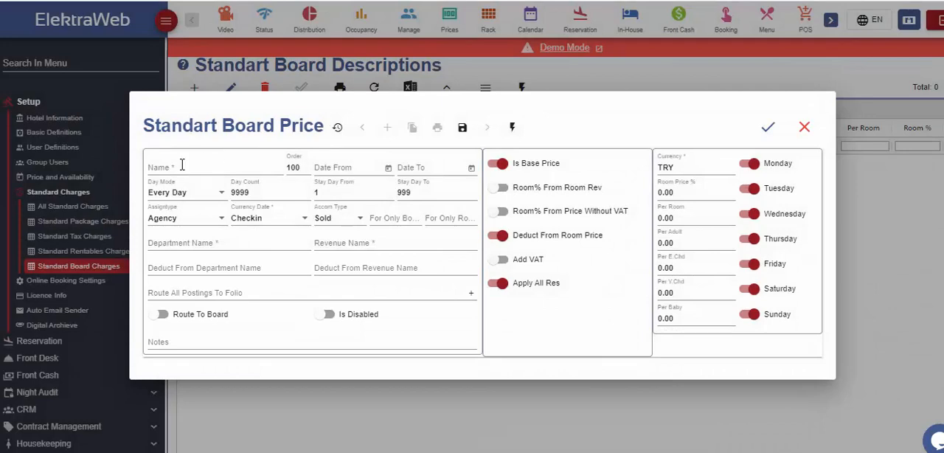
left_click(183, 166)
type("Board Dinner")
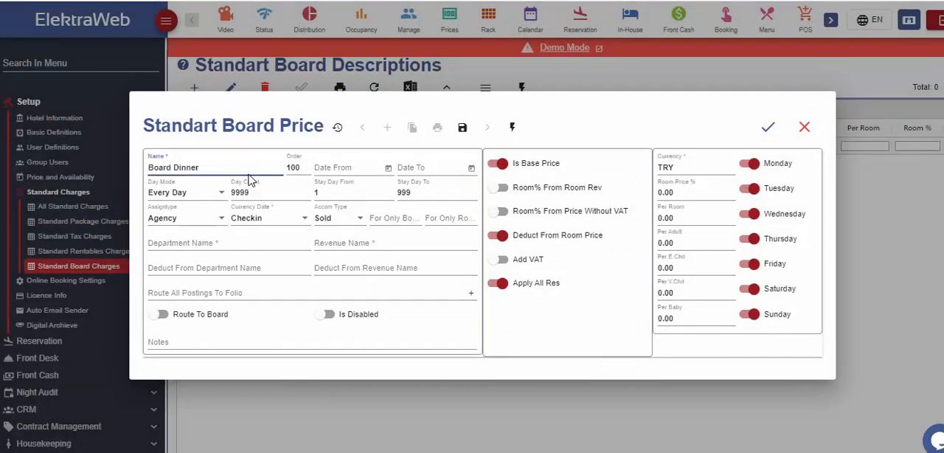
left_click(309, 167)
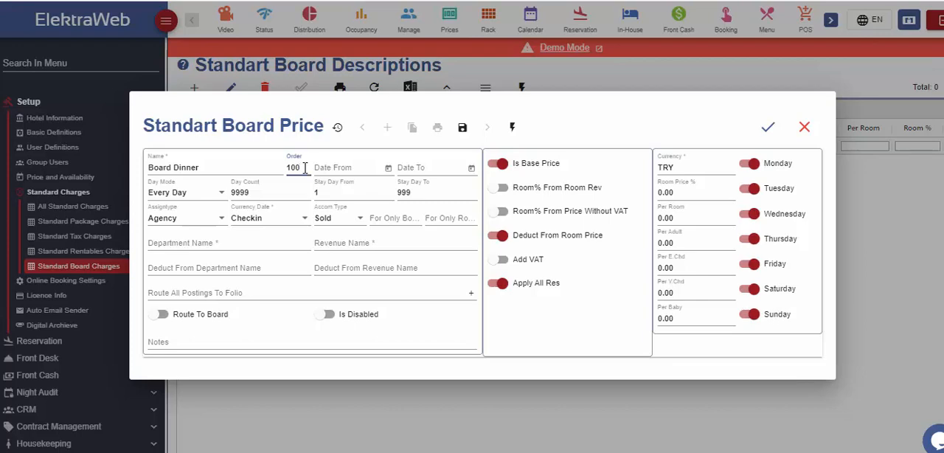
left_click(361, 167)
left_click(411, 168)
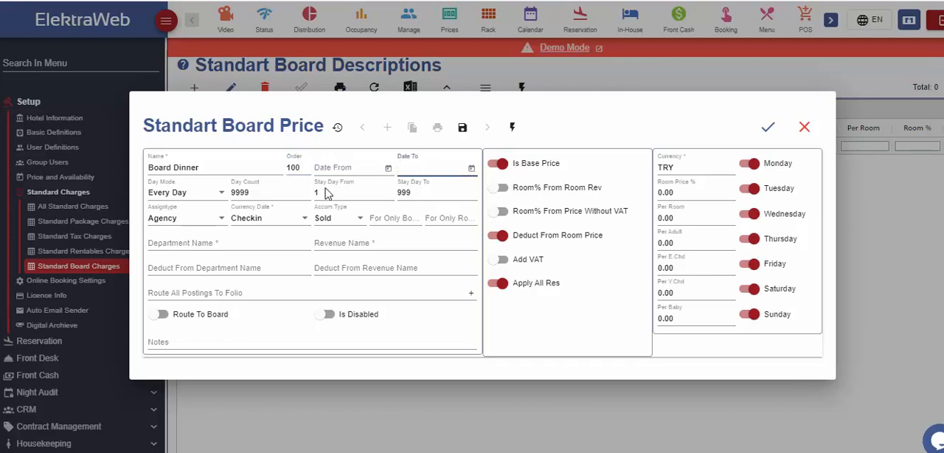
- Set the day mode of the Board Dinner charge to First Day
left_click(218, 195)
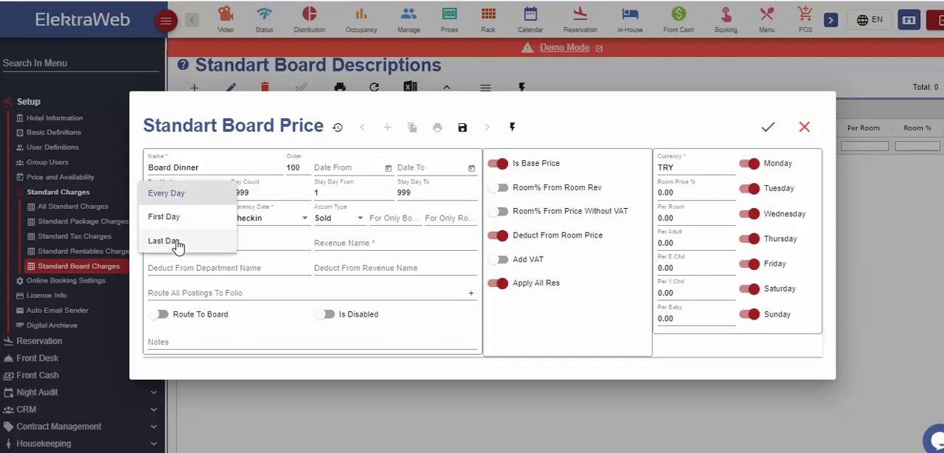
left_click(212, 195)
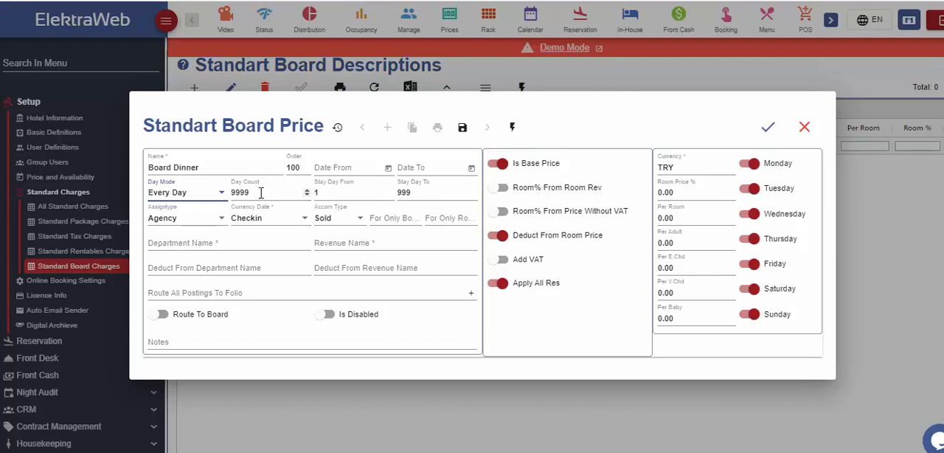
left_click(219, 193)
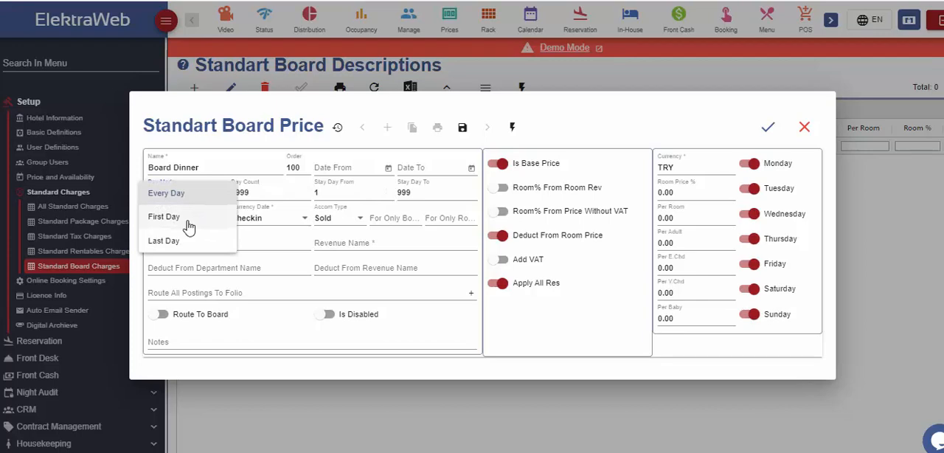
left_click(232, 193)
left_click(240, 192)
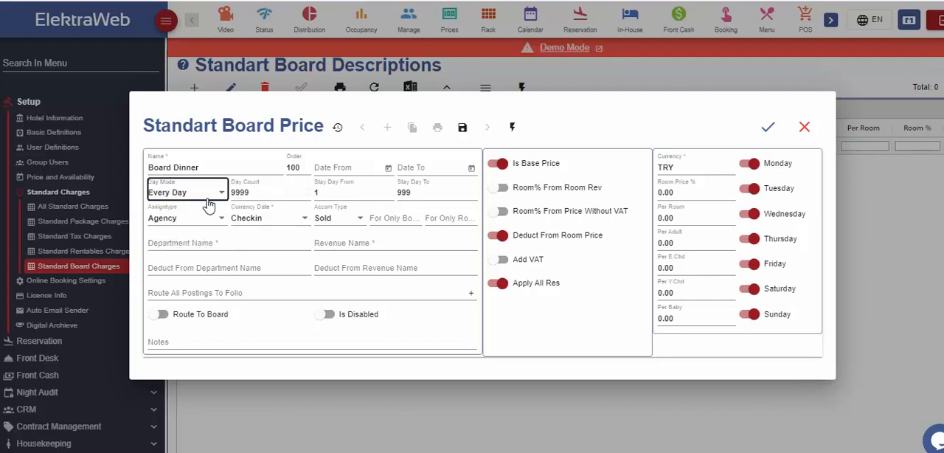
left_click(193, 223)
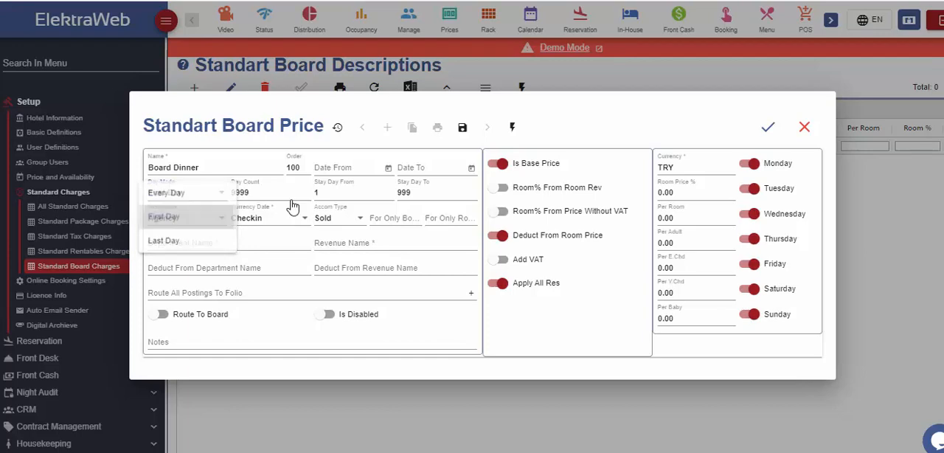
- Limit the charge to stays of 3 to 5 days and set its day mode to Last Day
left_click(415, 193)
left_click(352, 194)
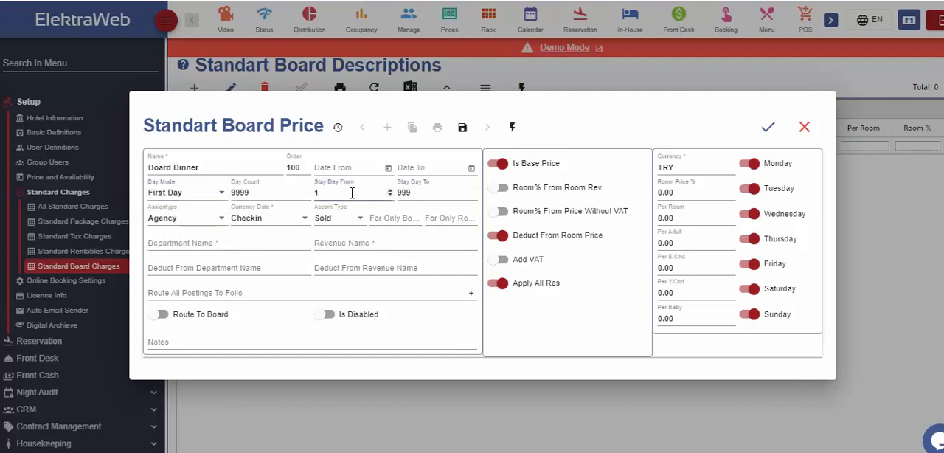
type("3")
left_click(404, 193)
left_click(220, 197)
left_click(186, 218)
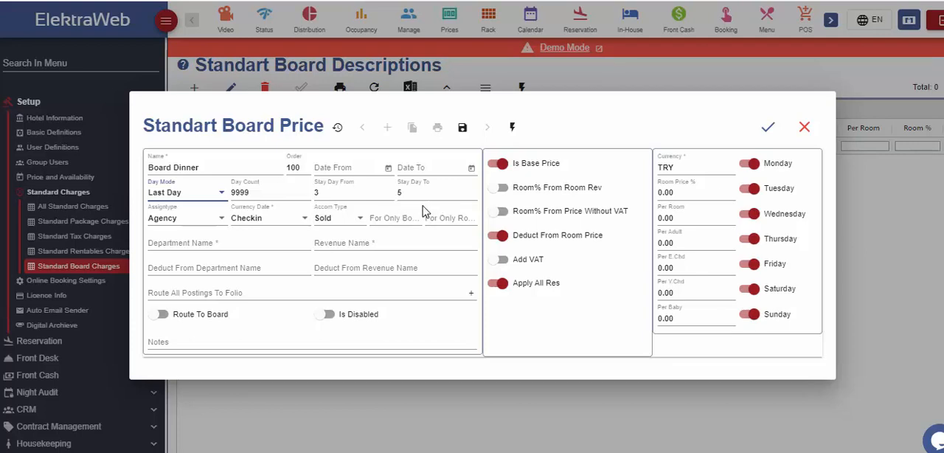
left_click(285, 192)
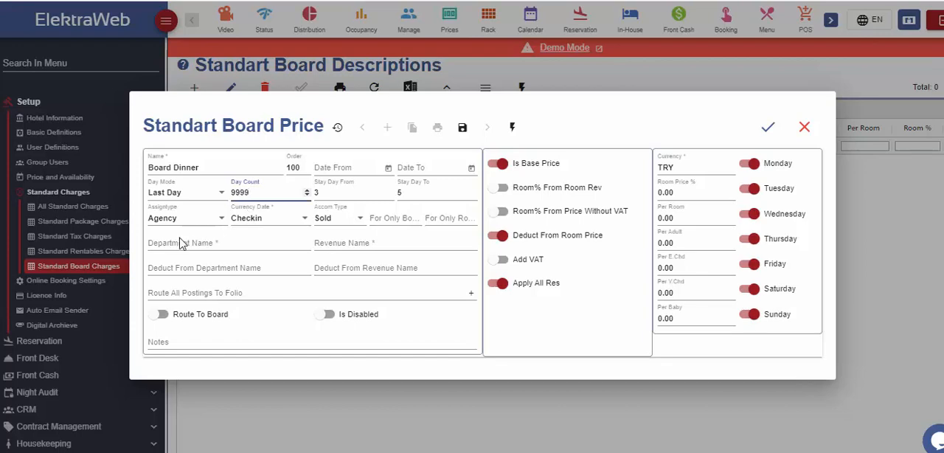
- Assign the Board Dinner charge to the 1st Person and keep Checkin as its currency date
left_click(215, 219)
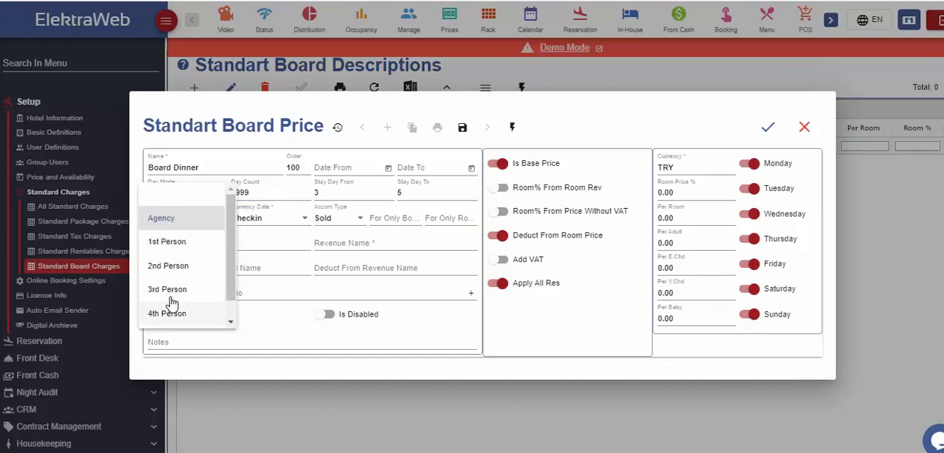
left_click(177, 243)
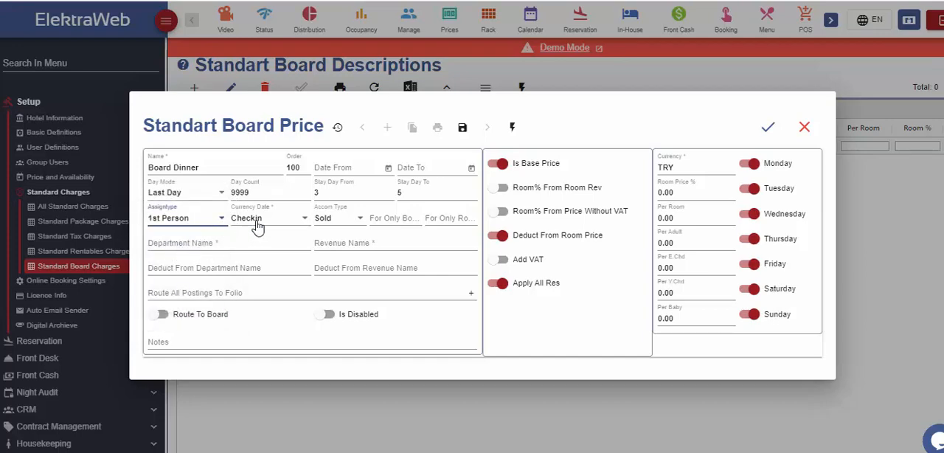
left_click(301, 225)
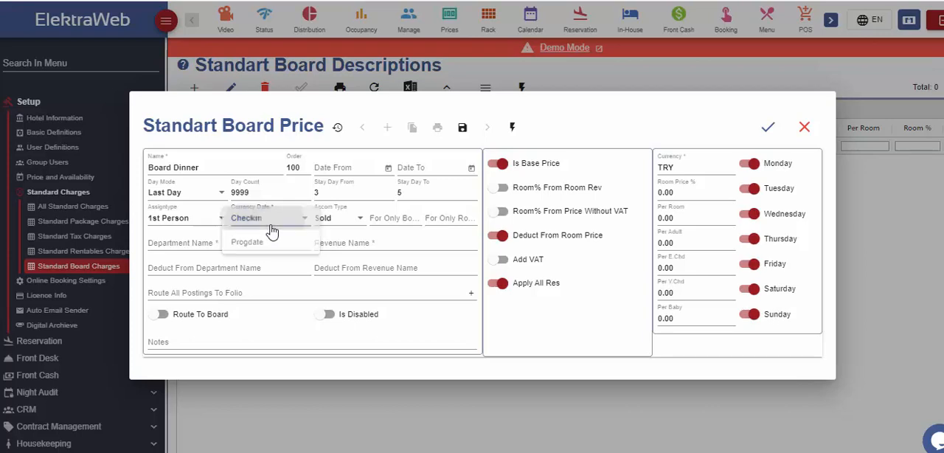
left_click(266, 227)
- Keep the accommodation type as Sold and restrict the charge to the FB board type
left_click(351, 220)
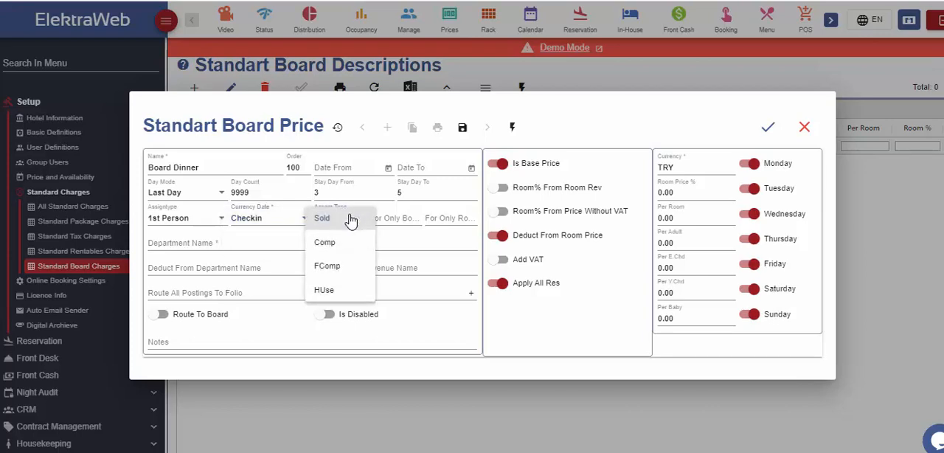
left_click(353, 218)
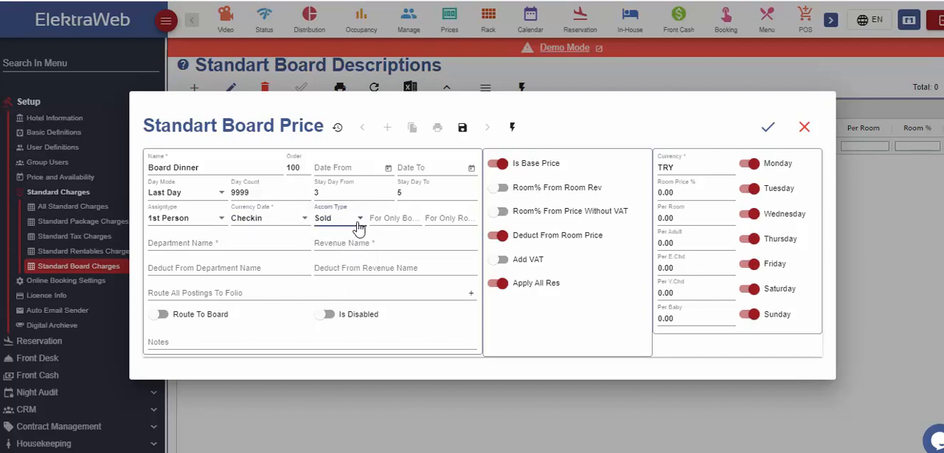
left_click(412, 218)
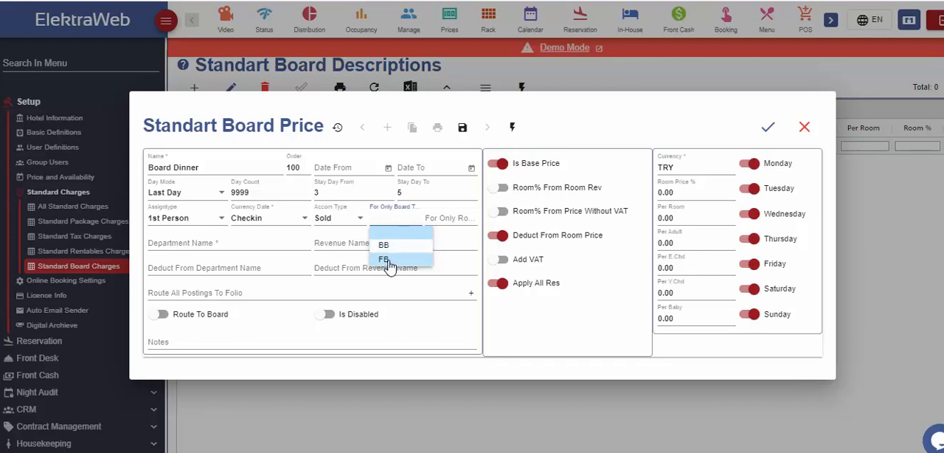
left_click(389, 263)
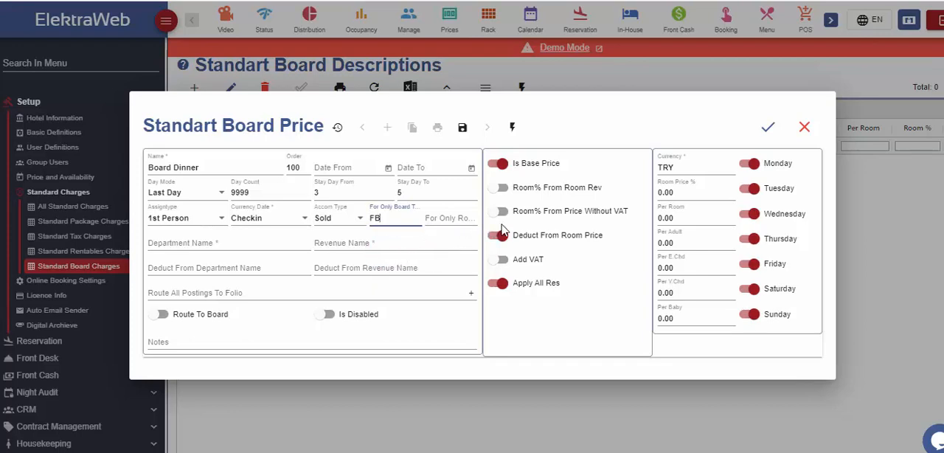
- Leave the room type unrestricted and assign the Board Dinner charge to the Board department and the Dinner revenue
left_click(465, 218)
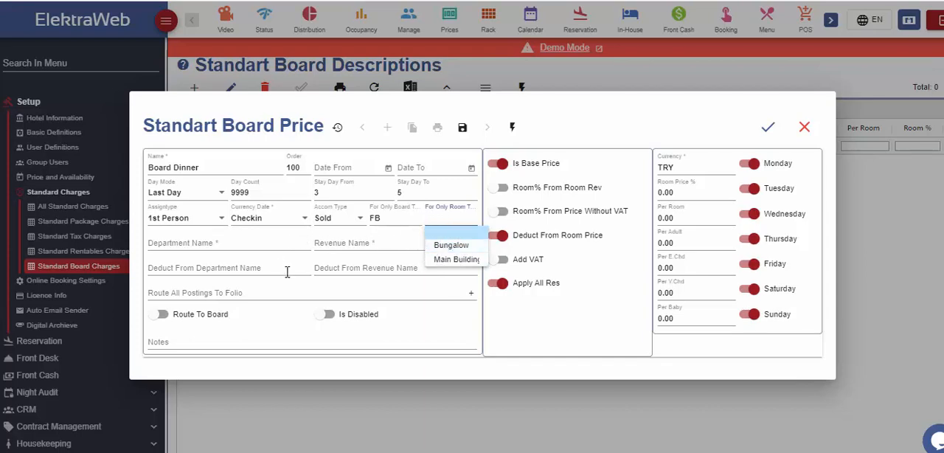
left_click(550, 327)
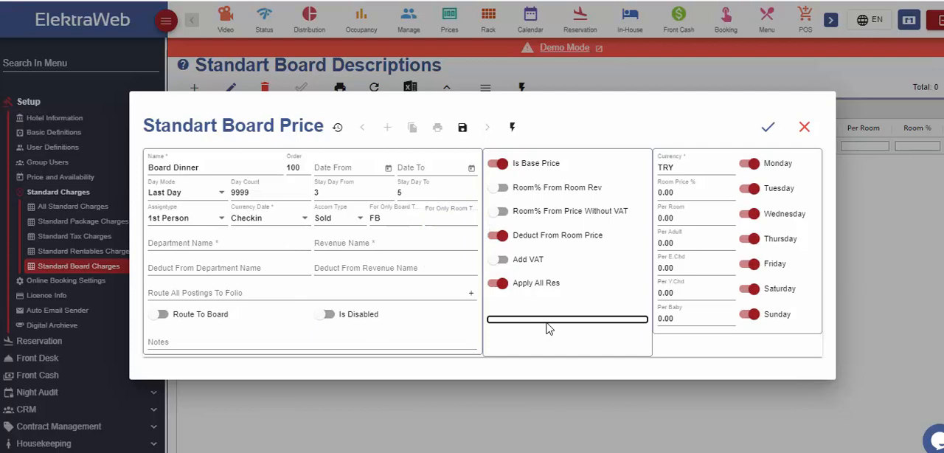
left_click(259, 251)
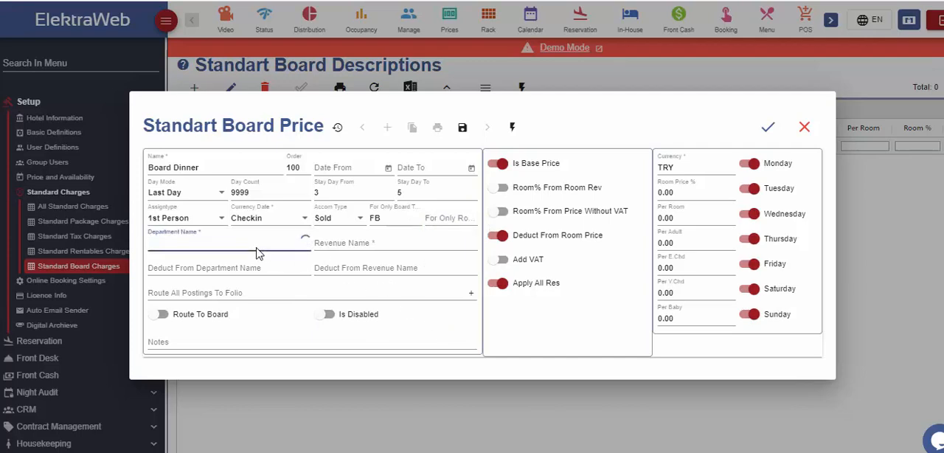
left_click(180, 285)
left_click(351, 242)
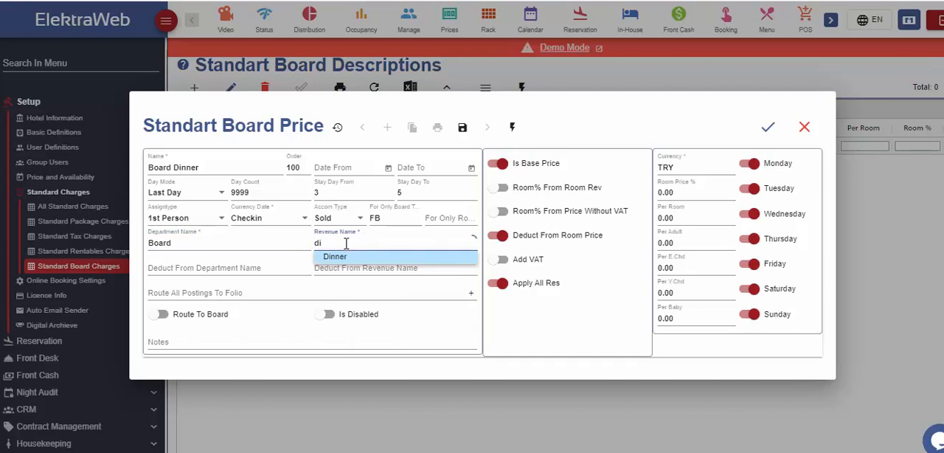
left_click(344, 258)
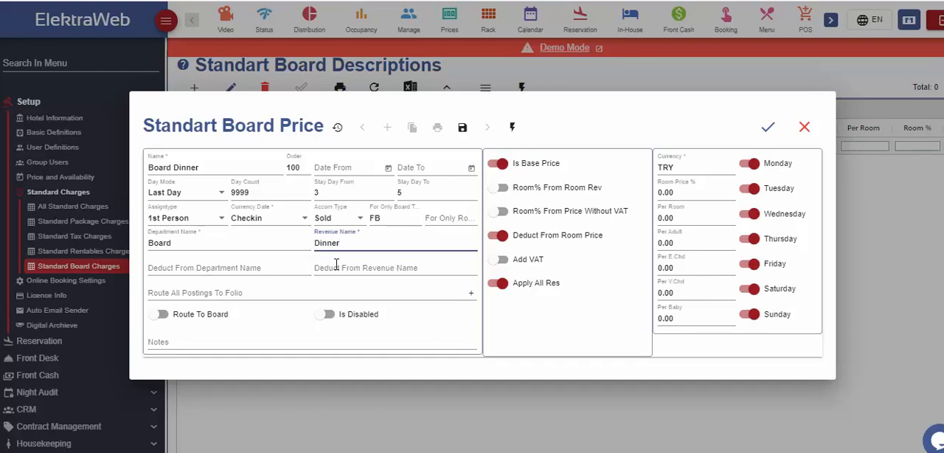
- Leave the deduct-from department and revenue, posting folio and notes empty, and turn on Route To Board for the charge
left_click(281, 267)
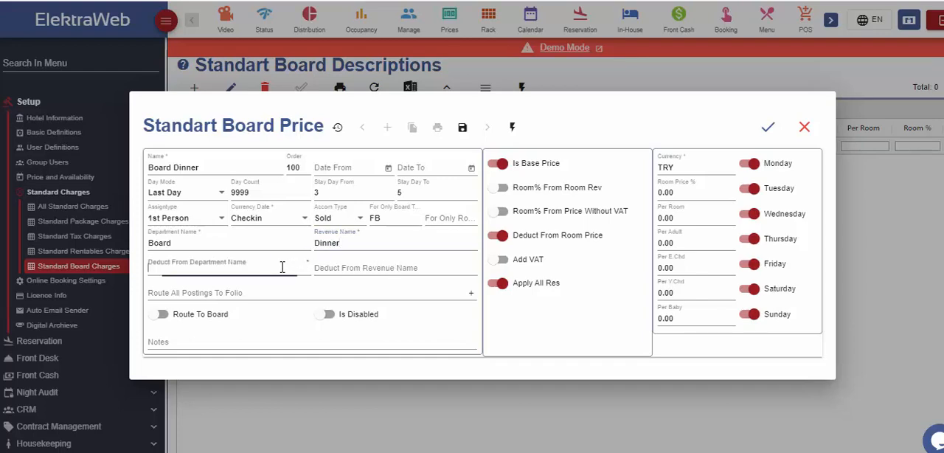
left_click(362, 266)
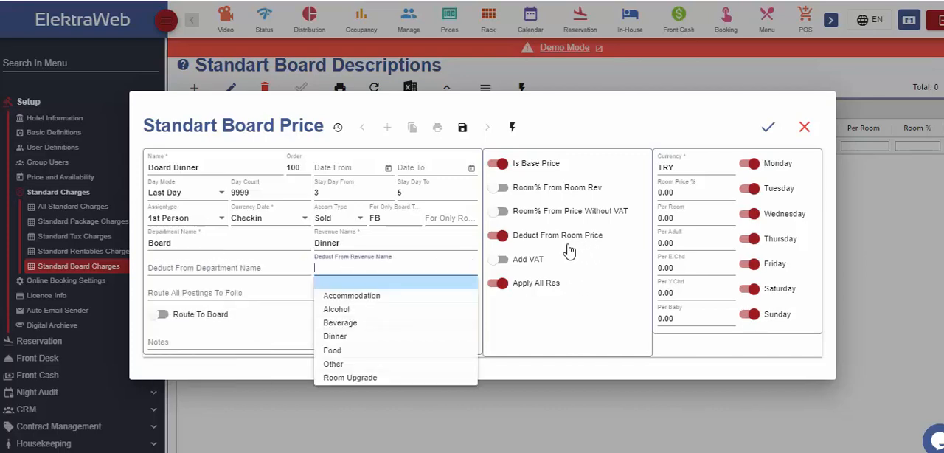
left_click(618, 243)
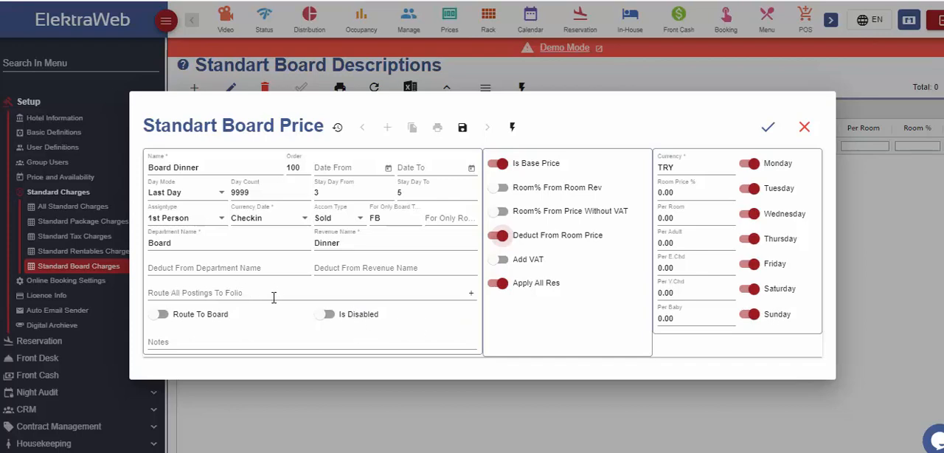
left_click(168, 316)
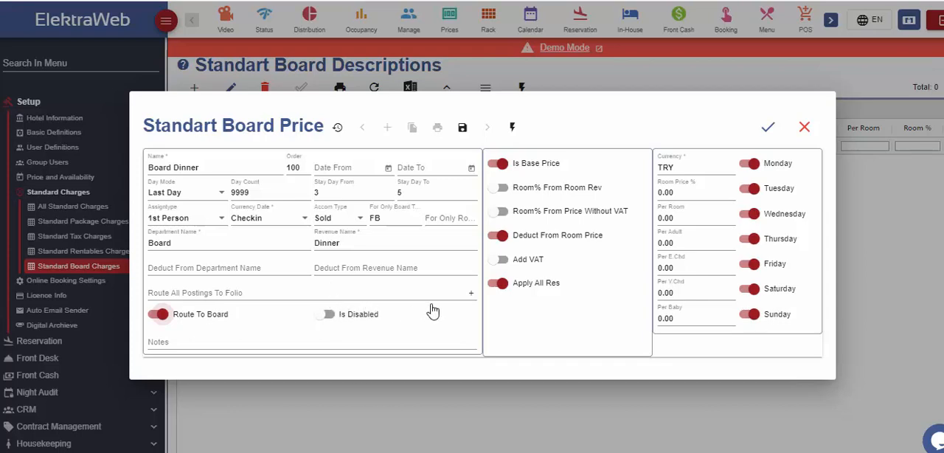
left_click(400, 292)
left_click(548, 332)
left_click(266, 340)
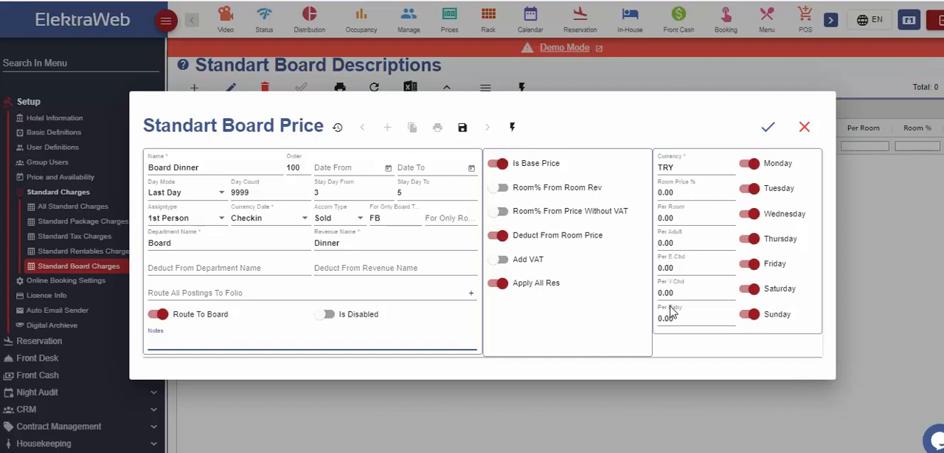
- Set the currency of the Board Dinner charge to EUR
left_click(683, 168)
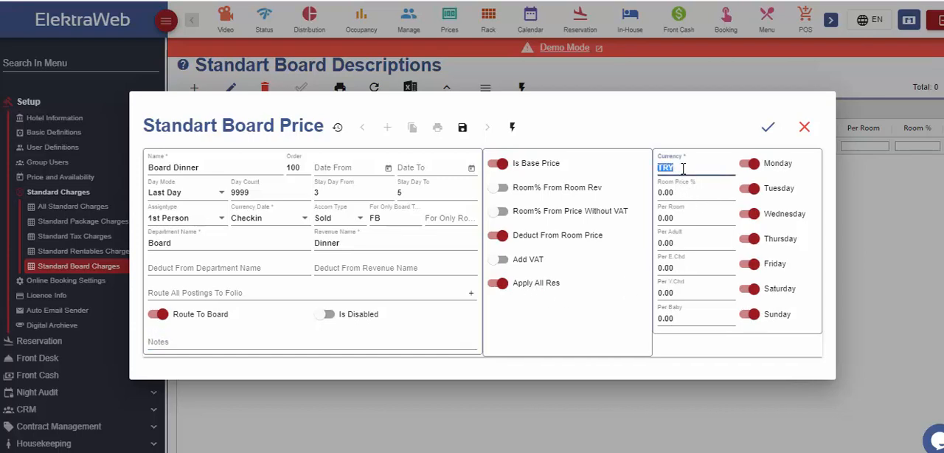
type("eu")
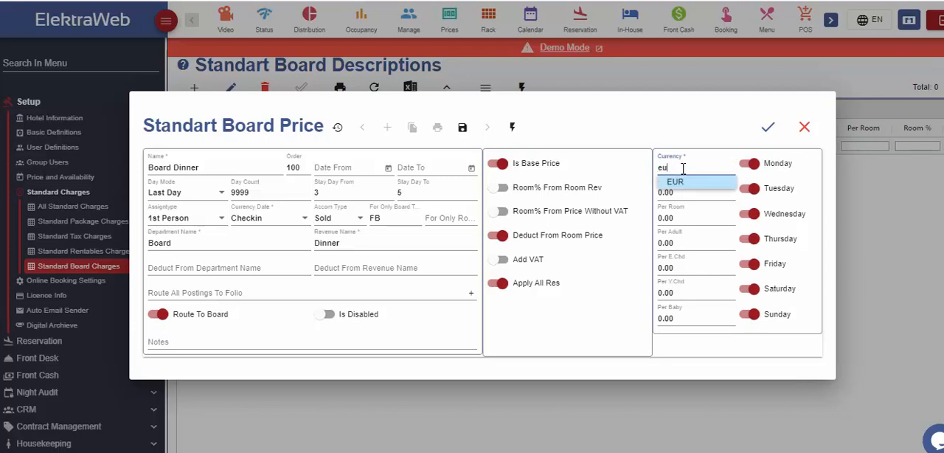
left_click(690, 185)
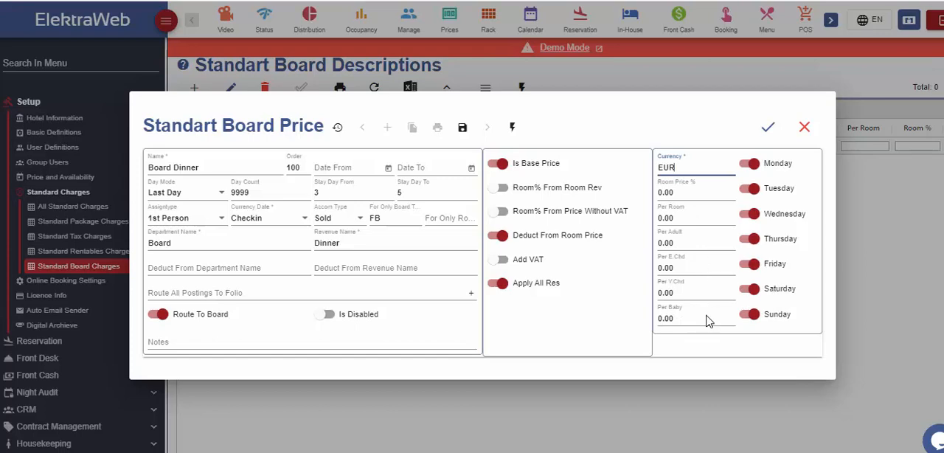
- Set the charge's price to 15 per adult and 10 per elder child
left_click(683, 244)
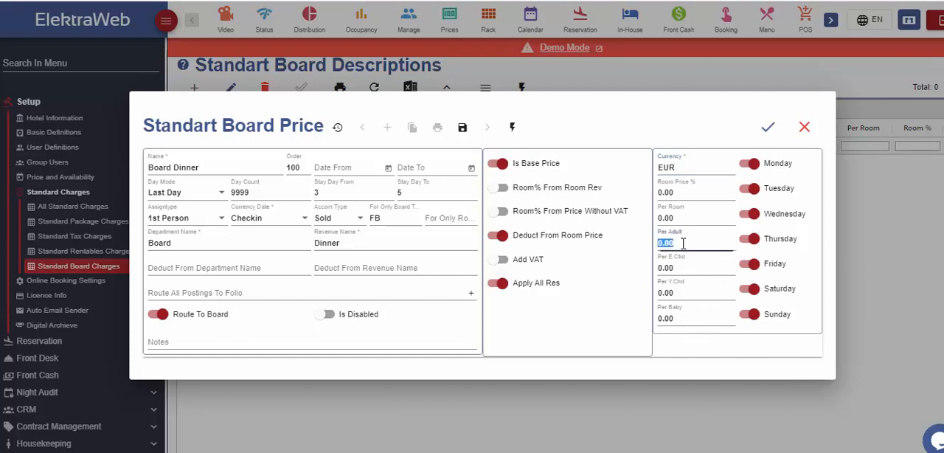
type("15")
left_click(678, 269)
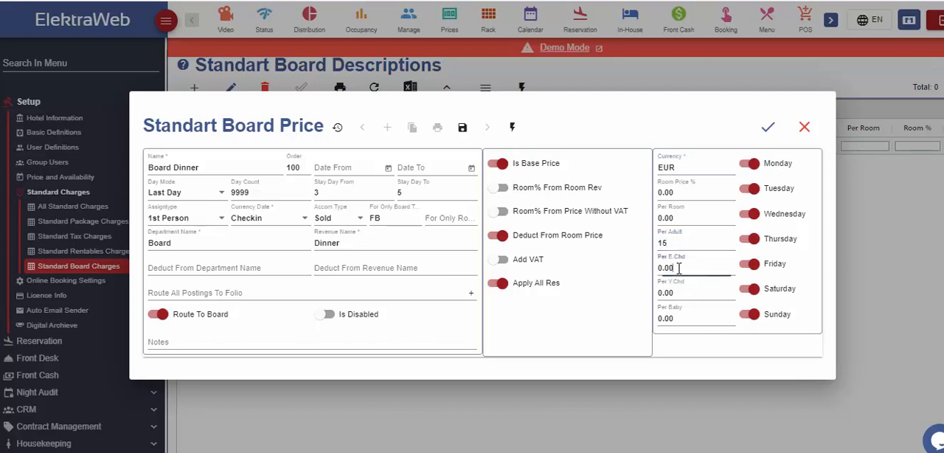
type("10")
- Exclude Tuesday, Wednesday and Thursday from the charge's valid days and save the Board Dinner definition
left_click(749, 192)
left_click(750, 213)
left_click(750, 239)
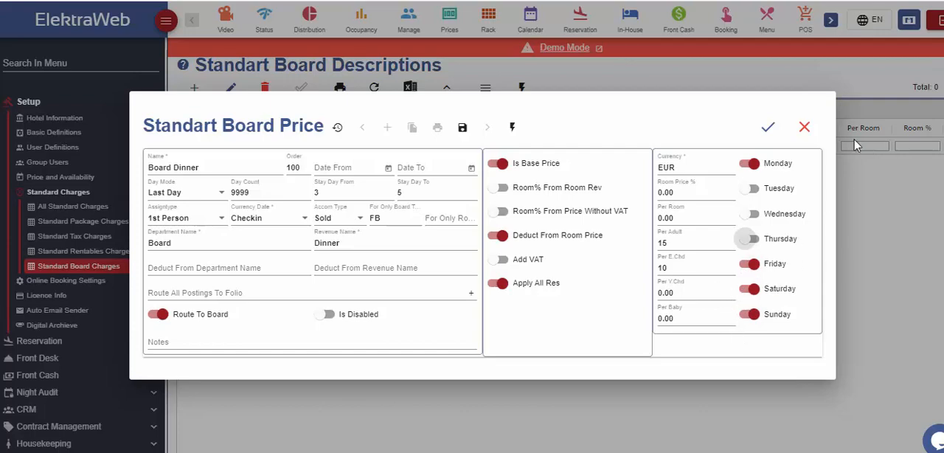
left_click(770, 129)
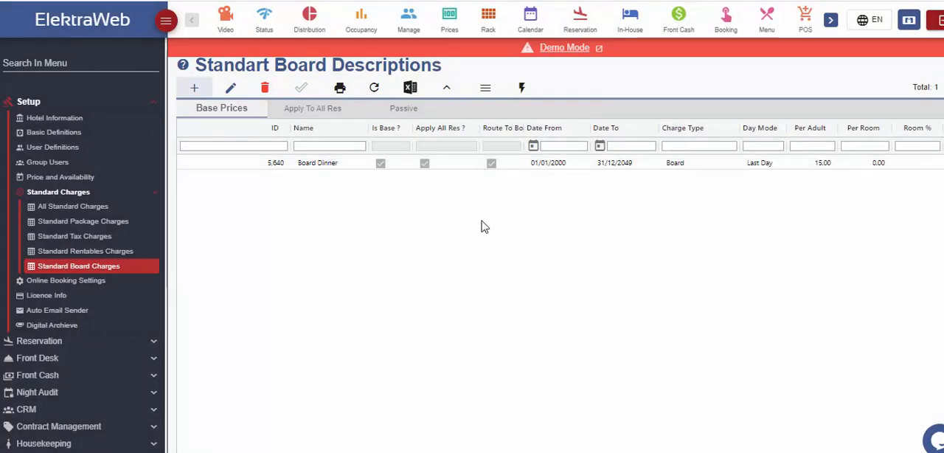
- Run Refresh Future Folios for the Board Dinner charge and acknowledge its completion
left_click(342, 165)
left_click(521, 89)
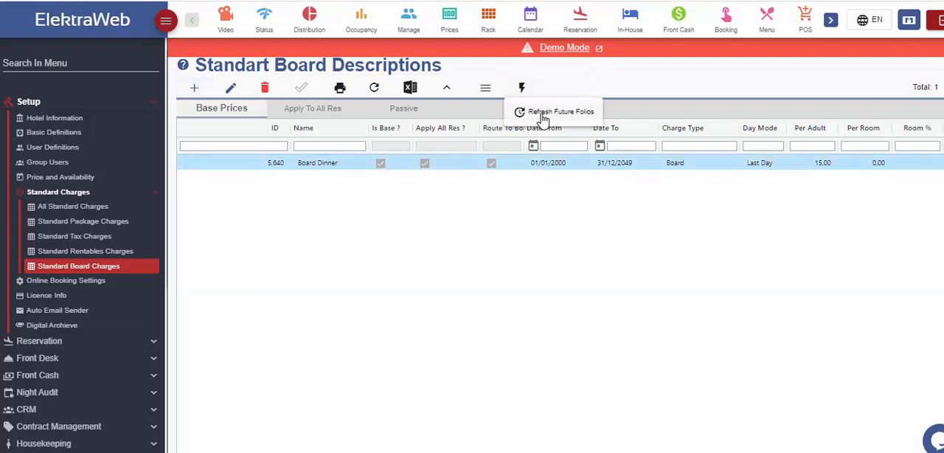
left_click(542, 115)
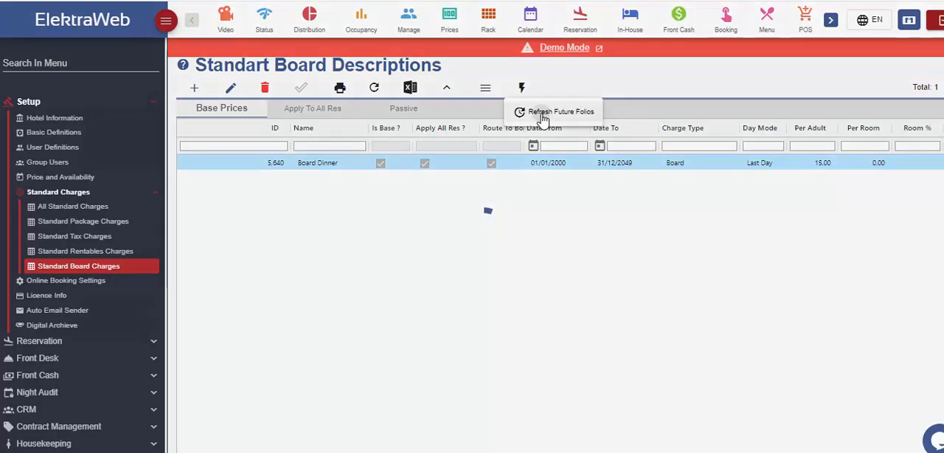
left_click(528, 256)
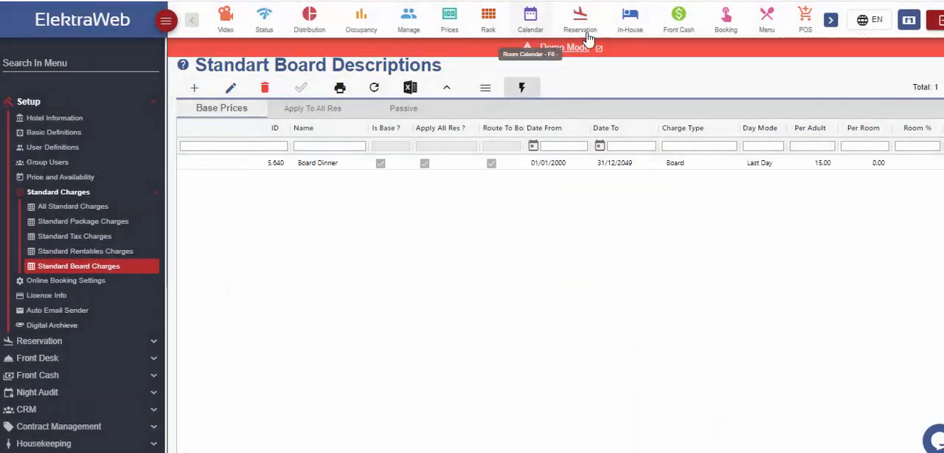
- Go to the reservation list and run the folio refresh action on the room 104 reservation
left_click(580, 19)
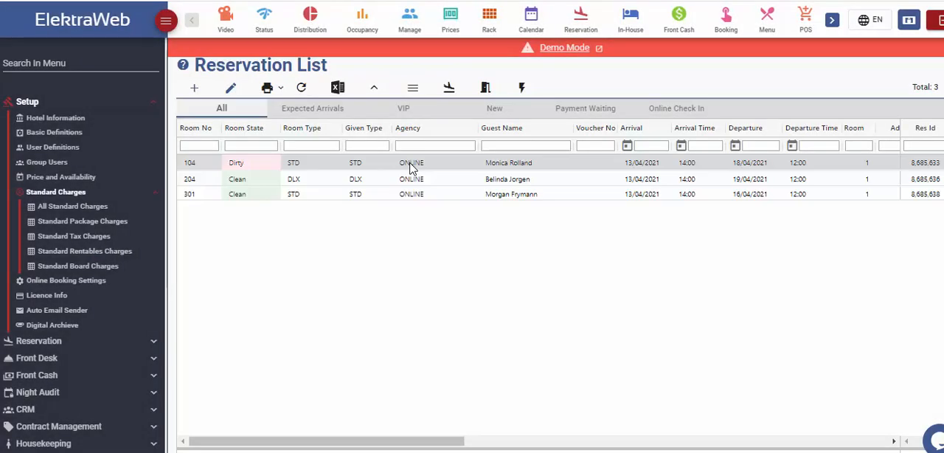
left_click(410, 163)
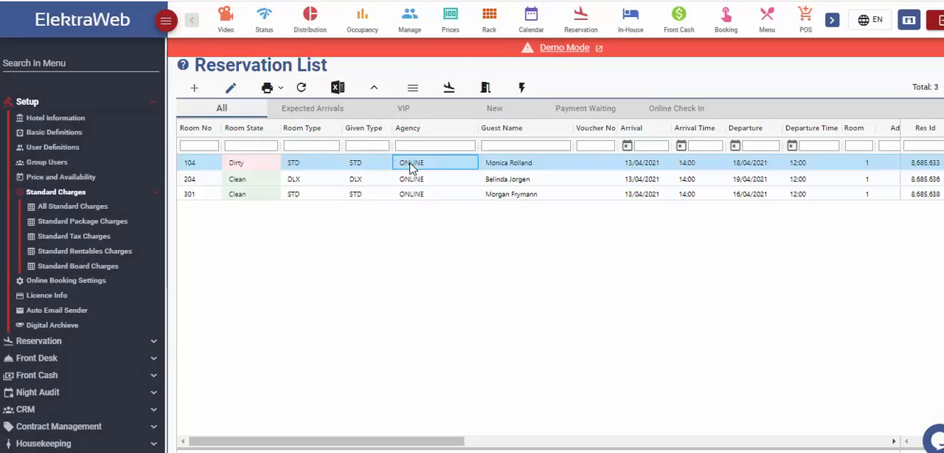
left_click(522, 88)
left_click(574, 375)
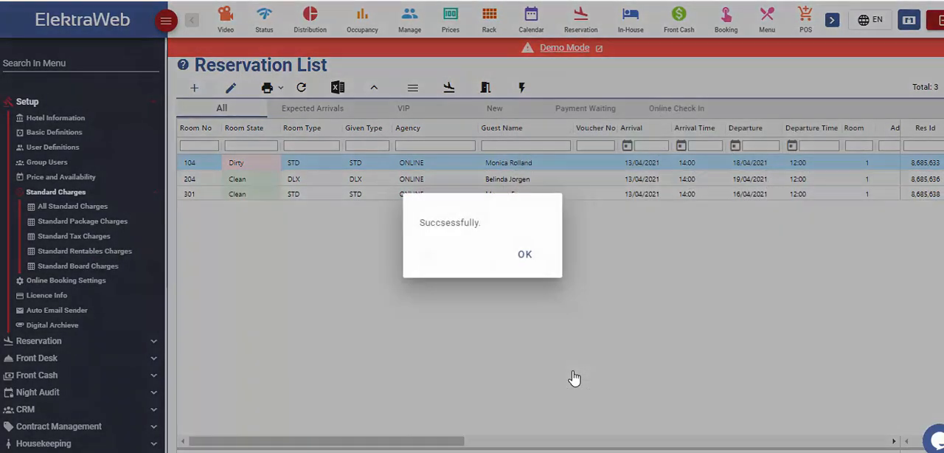
left_click(529, 256)
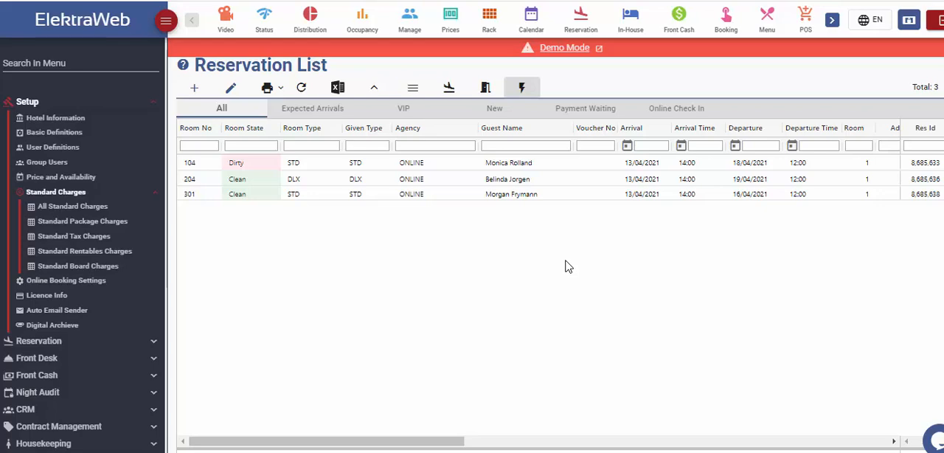
- Open the reservation card for room 104 and examine its ProFolio postings
double_click(478, 163)
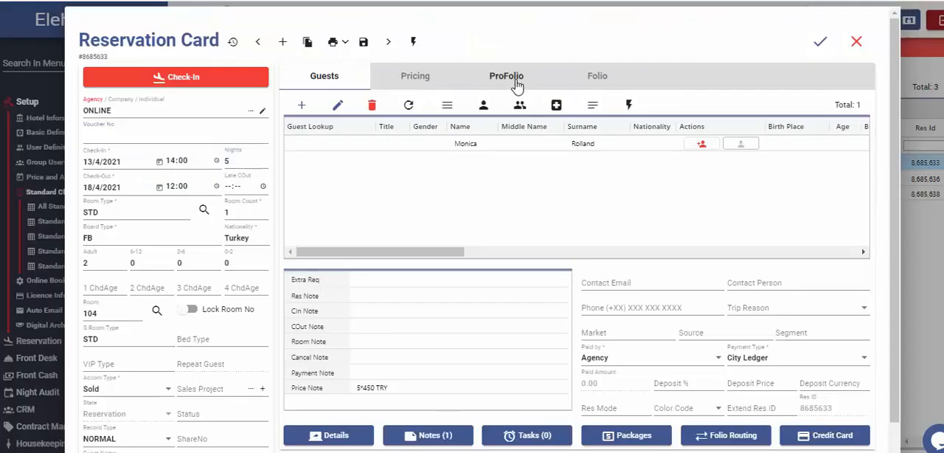
left_click(512, 78)
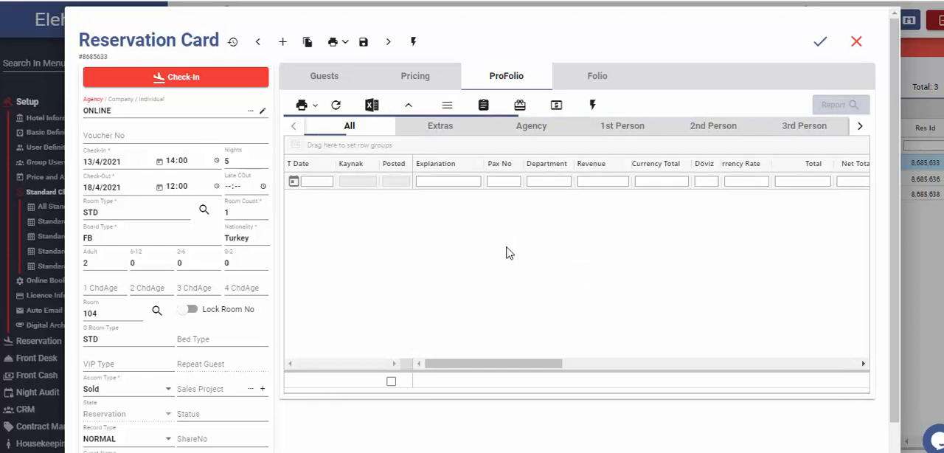